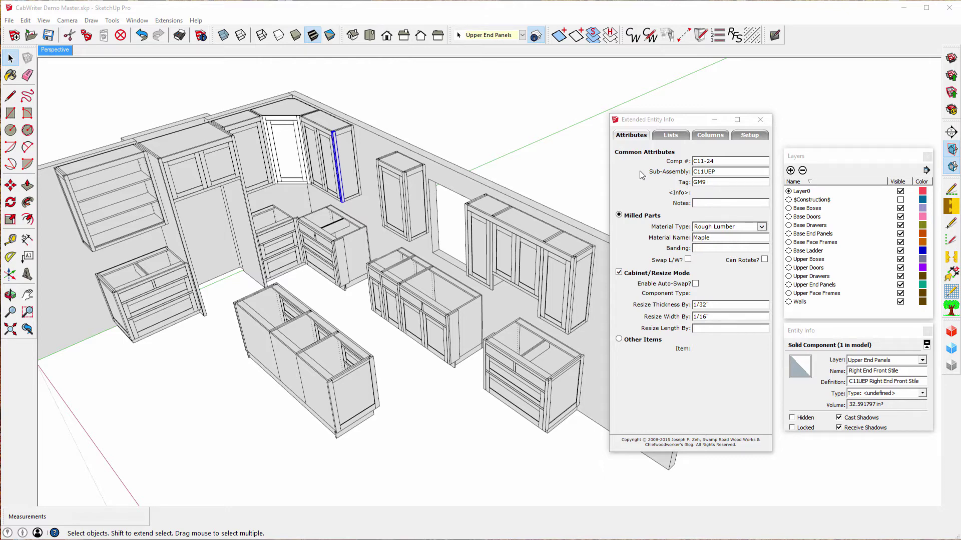
- Inspect the attributes of the upper corner cabinet's right end panel, adjoining face-frame stile and right end front stile
left_click(333, 148)
scroll(333, 149, "up", 6)
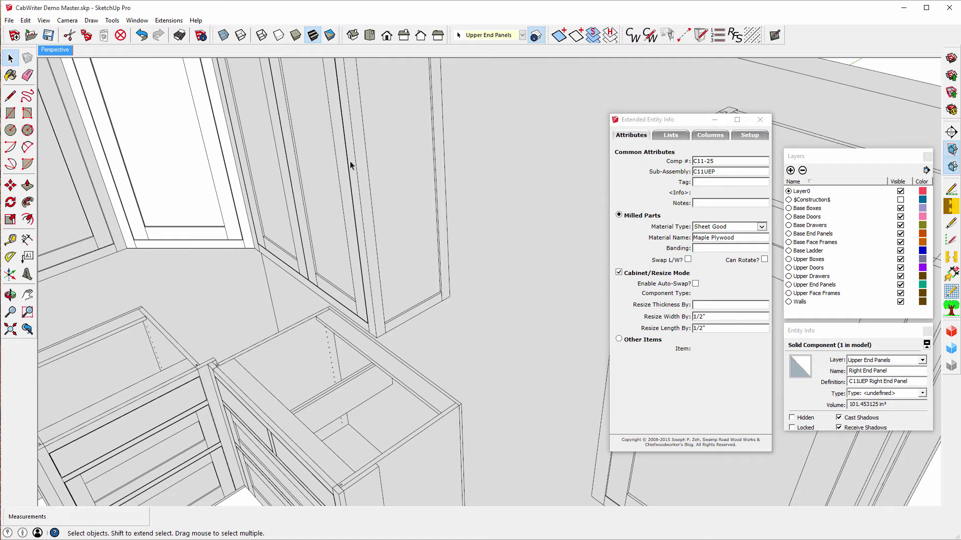
left_click(351, 164)
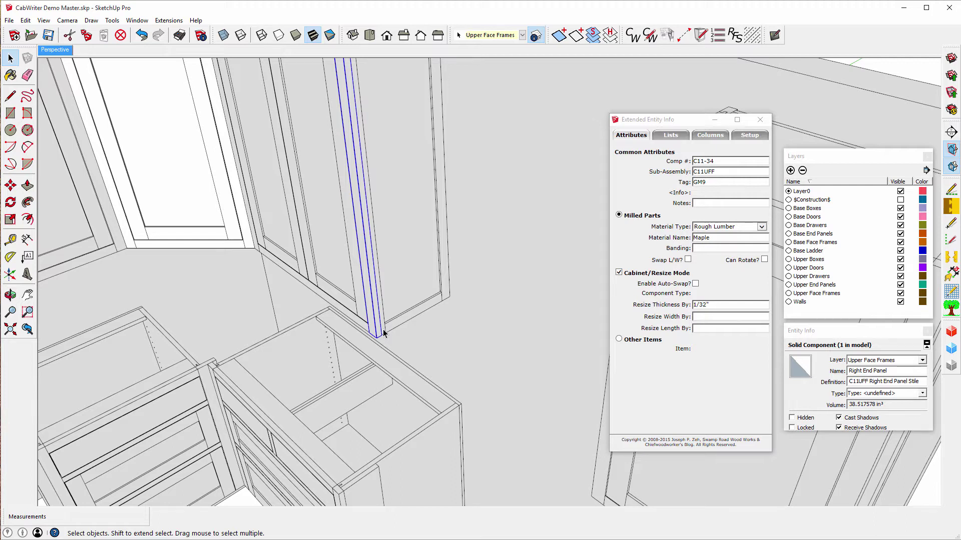
left_click(381, 334)
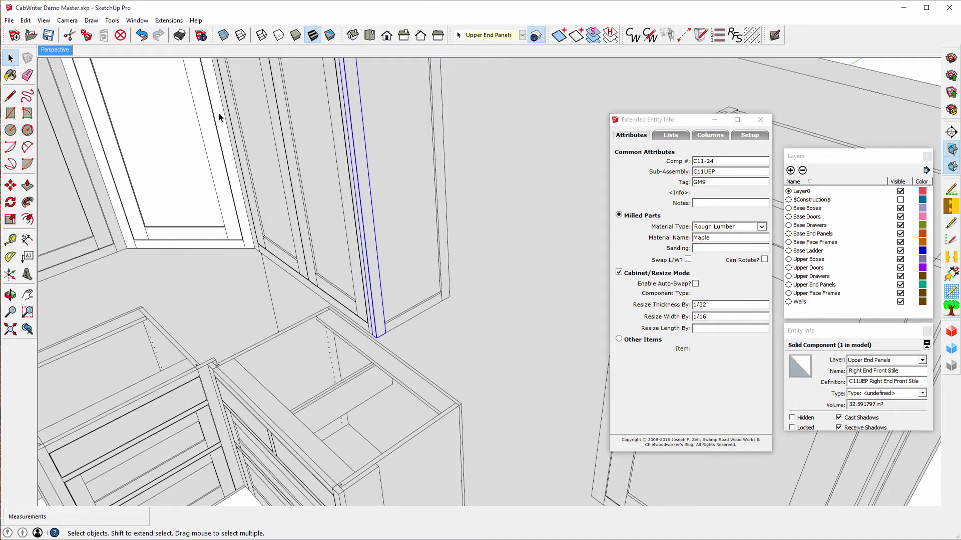
scroll(509, 209, "down", 10)
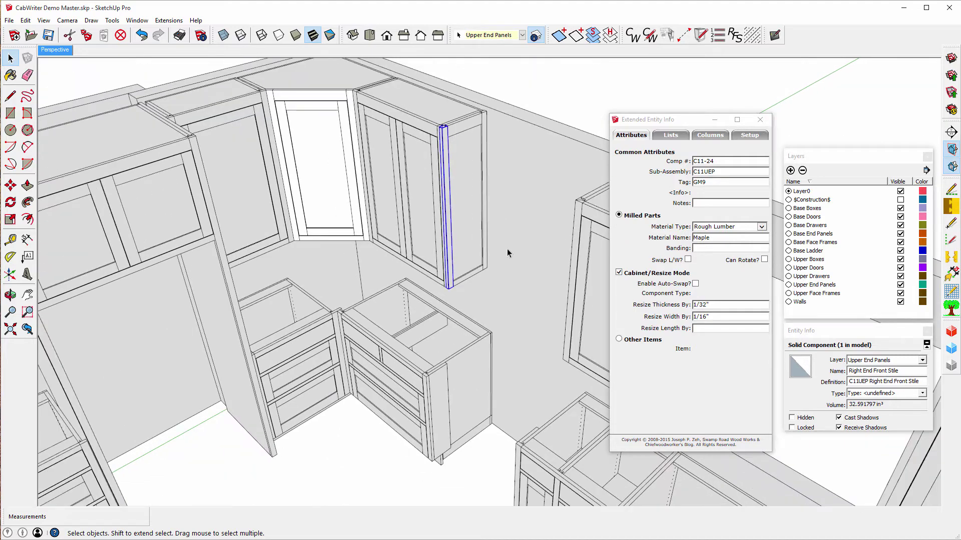
scroll(357, 160, "down", 4)
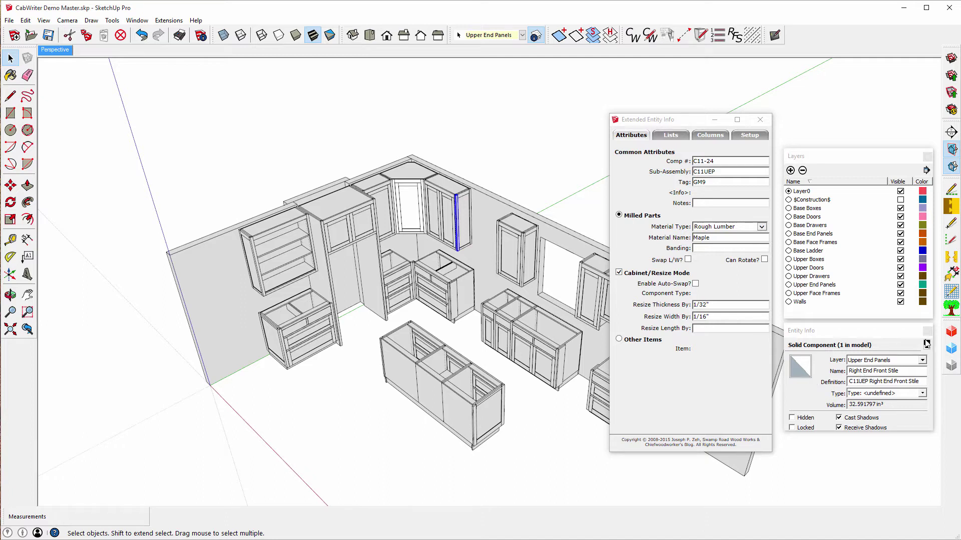
- Hide the Walls layer and select all the remaining cabinet components in the model
left_click(900, 302)
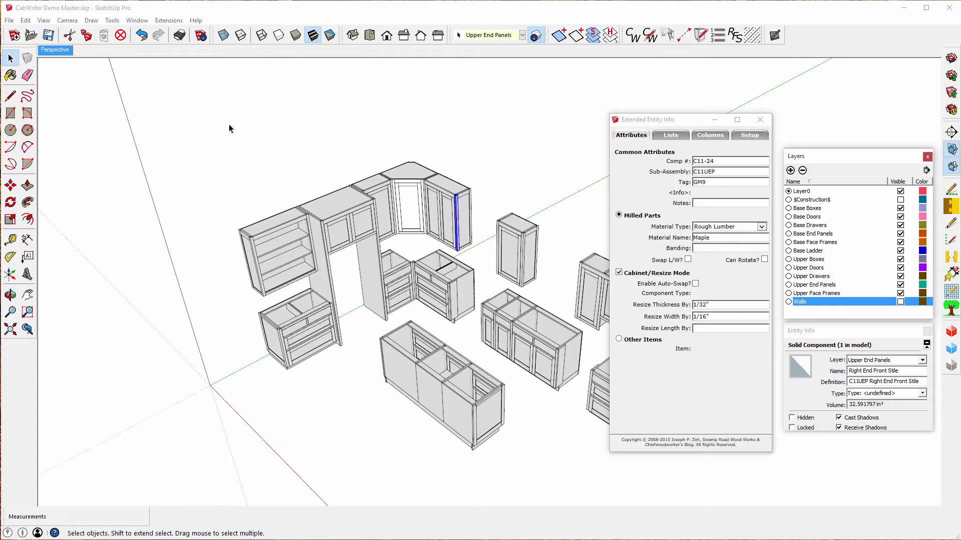
left_click(32, 22)
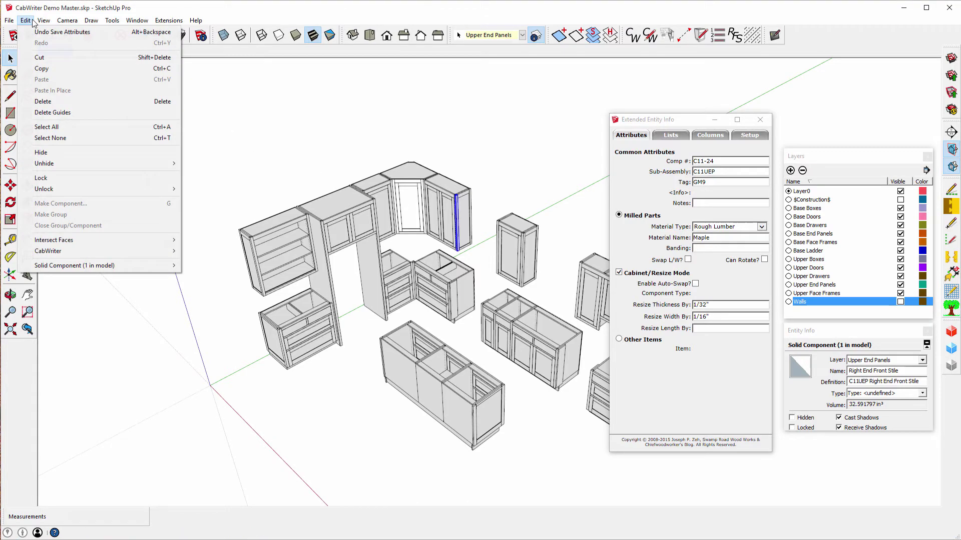
left_click(55, 129)
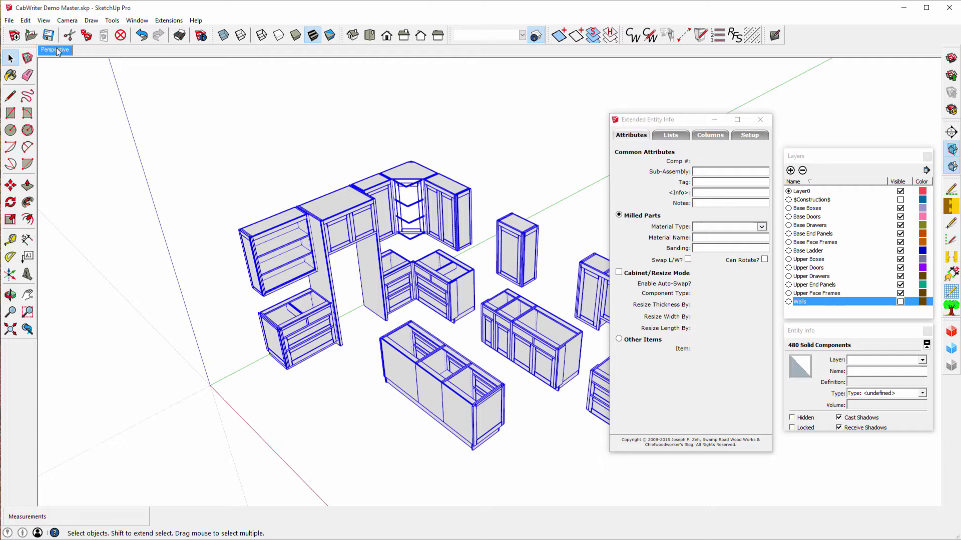
- Export the selected components to CutList Plus fx and open the exported CabWriter Demo Master.cwx from the desktop in CutList Plus fx
left_click(10, 21)
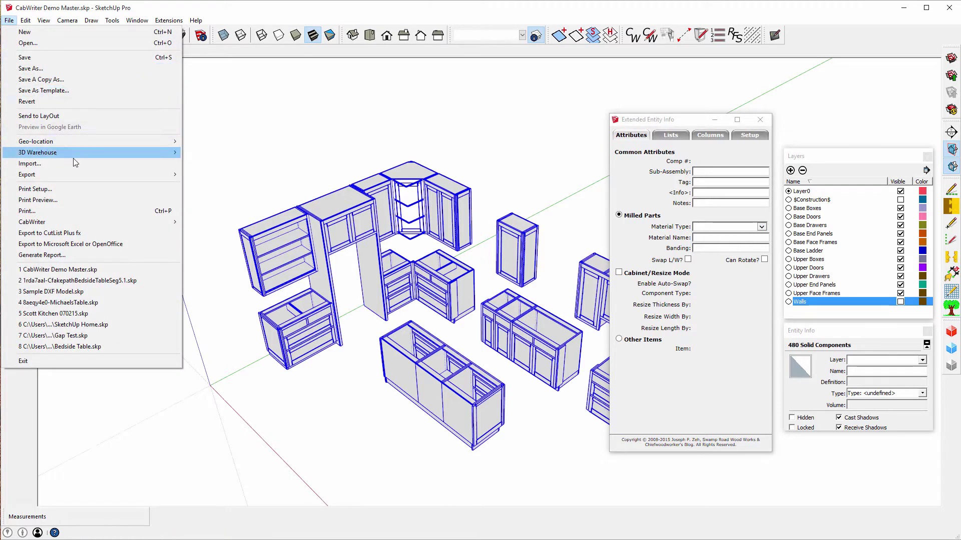
left_click(75, 234)
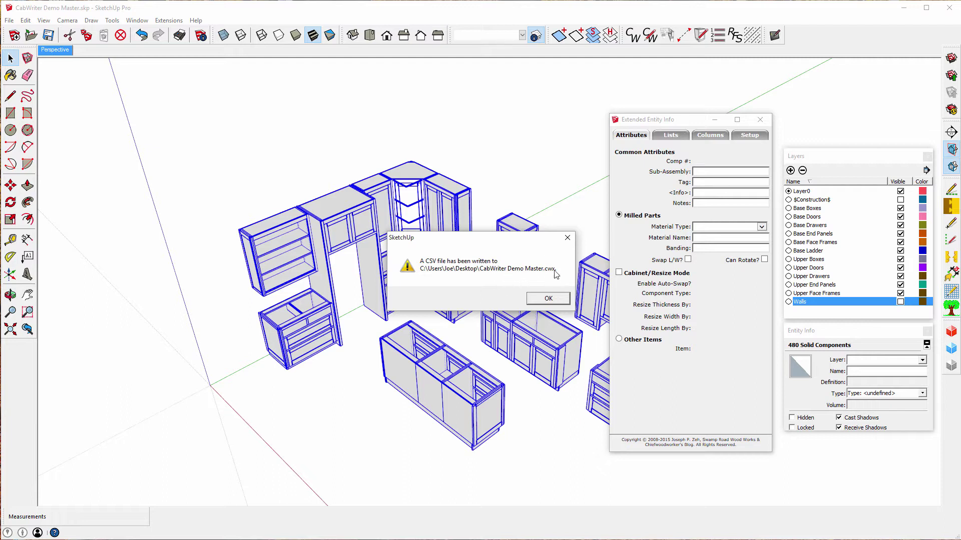
left_click(549, 299)
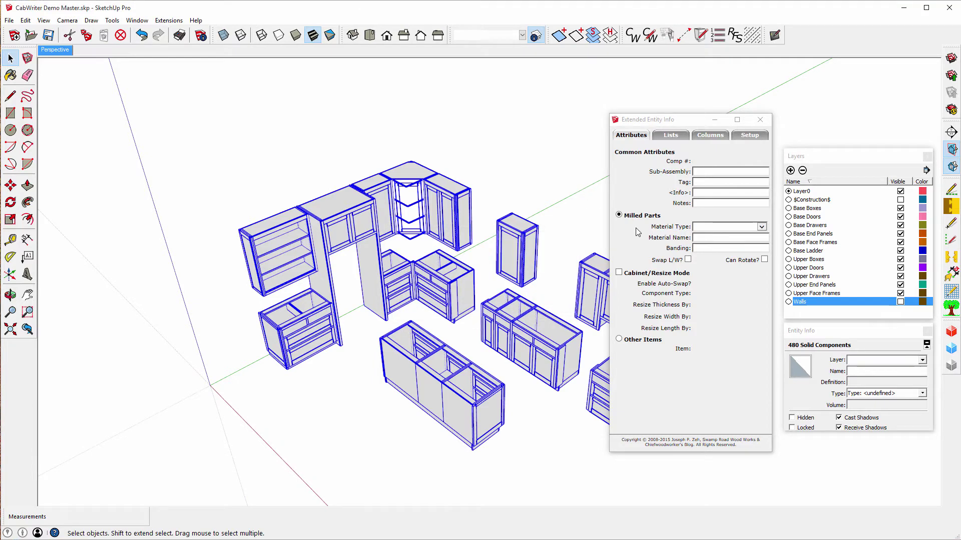
key("super+e")
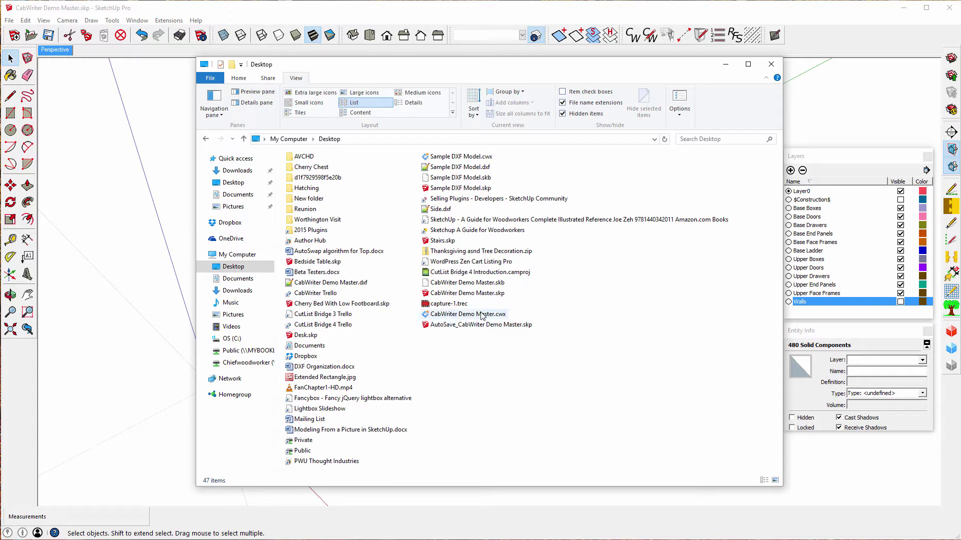
double_click(443, 315)
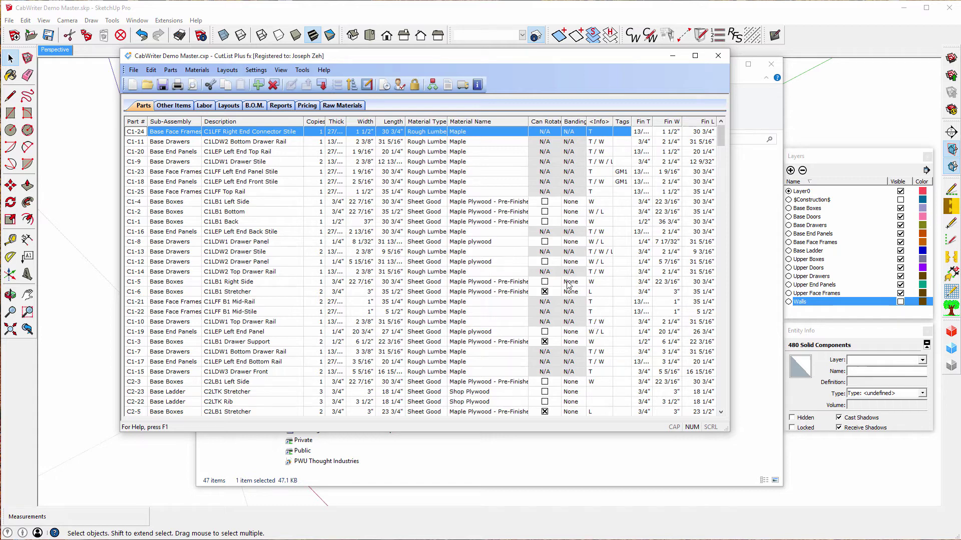
- Select part C1-18 and widen the Thick and Fin T columns and the window to show the parts list fully
left_click(511, 181)
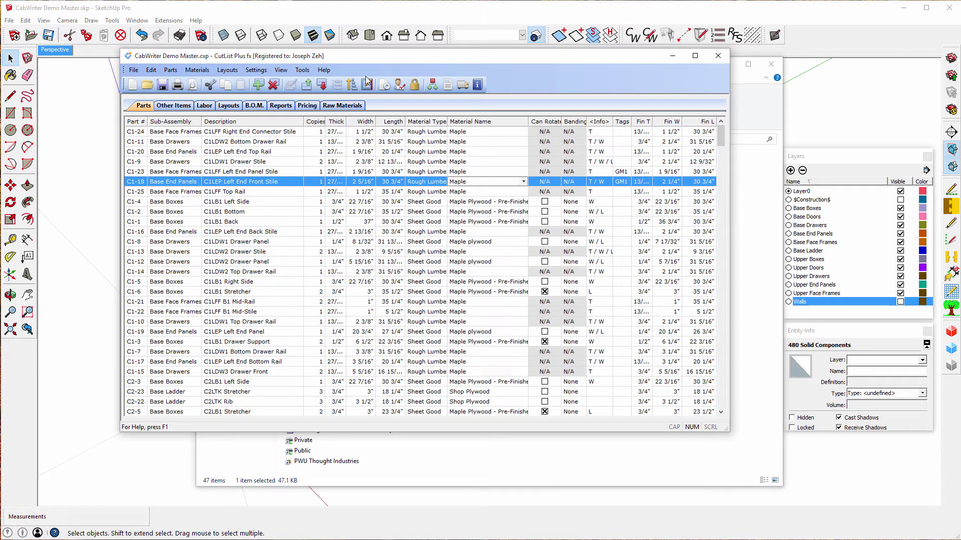
double_click(345, 121)
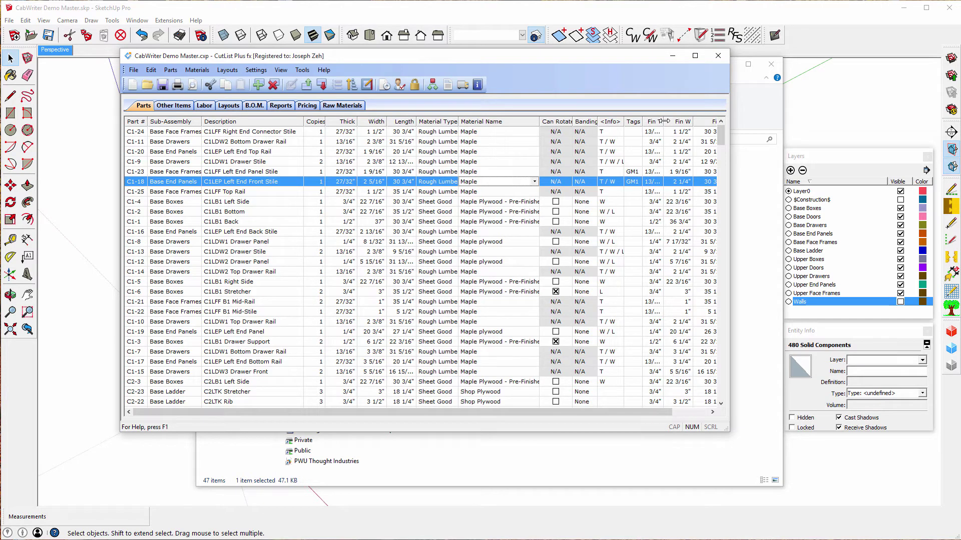
left_click_drag(663, 121, 670, 121)
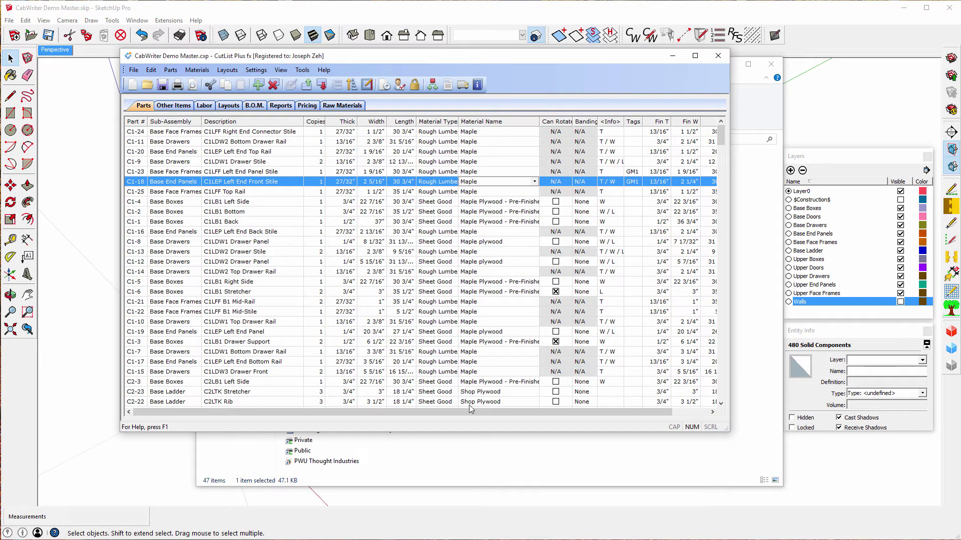
left_click_drag(731, 353, 809, 353)
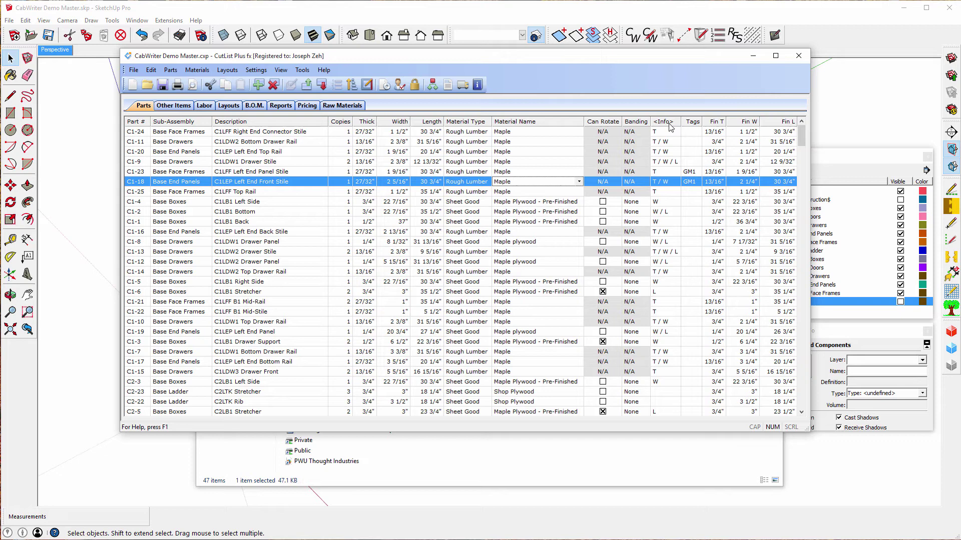
- Sort the parts list by Tags in descending order and view the tagged parts at its start
left_click(691, 123)
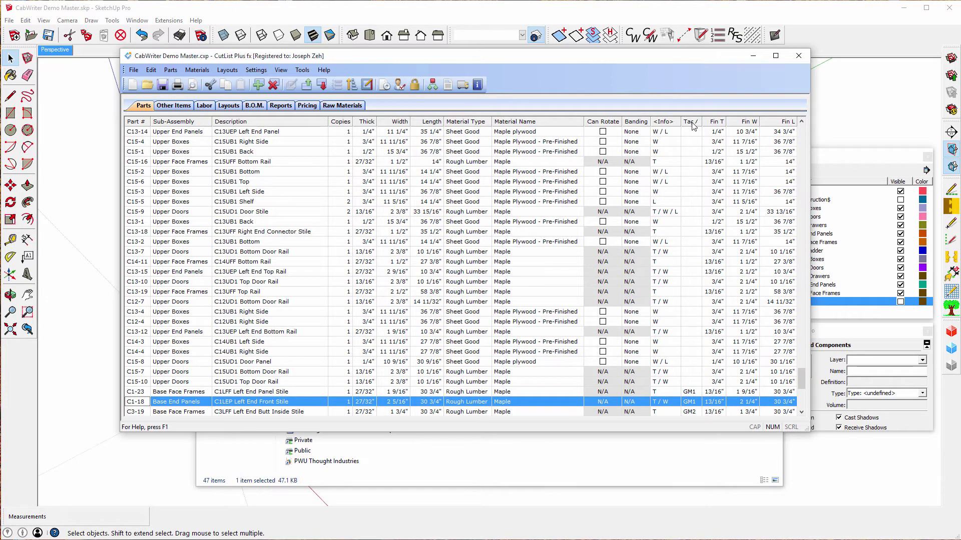
left_click(690, 122)
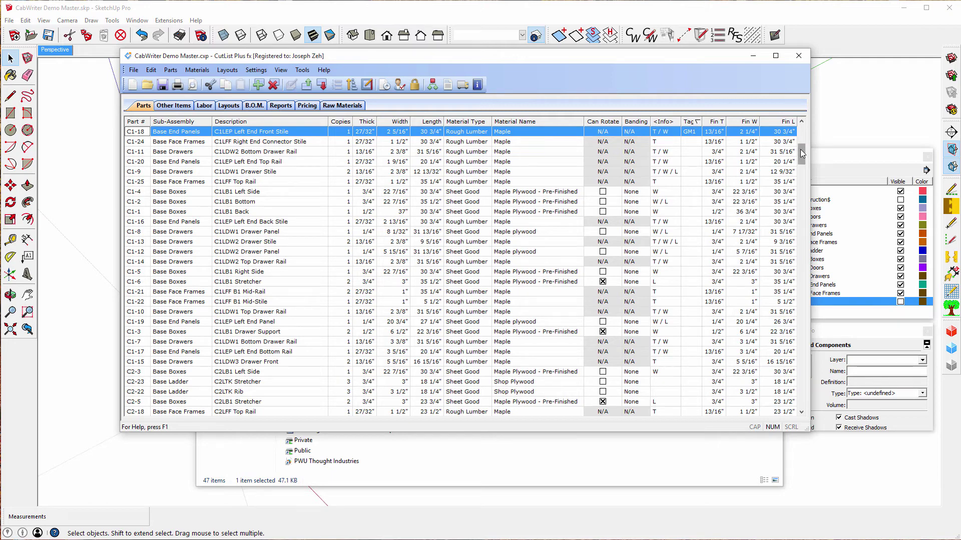
left_click_drag(800, 149, 800, 122)
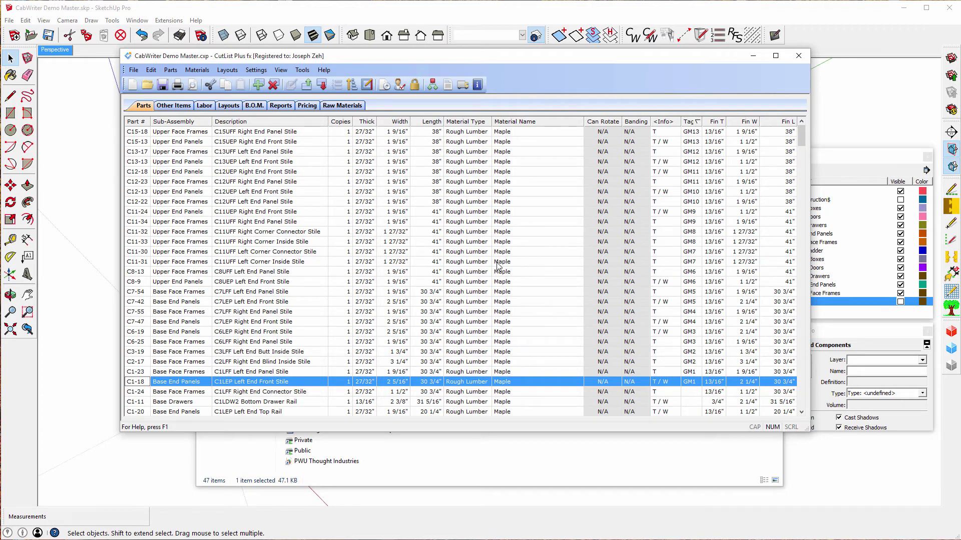
- Sort the parts list in turn by part number, sub-assembly, material name, material type and description, ending with part number
left_click(134, 124)
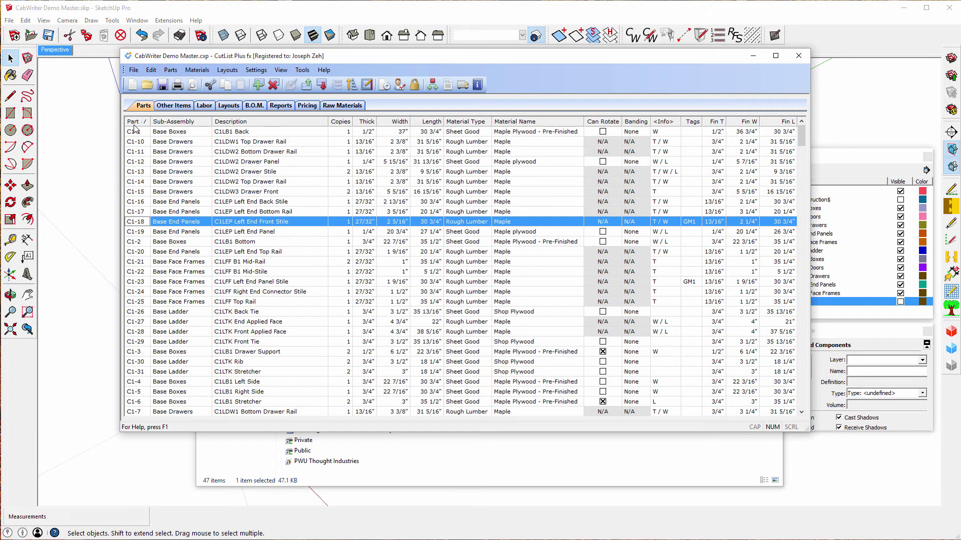
left_click(177, 122)
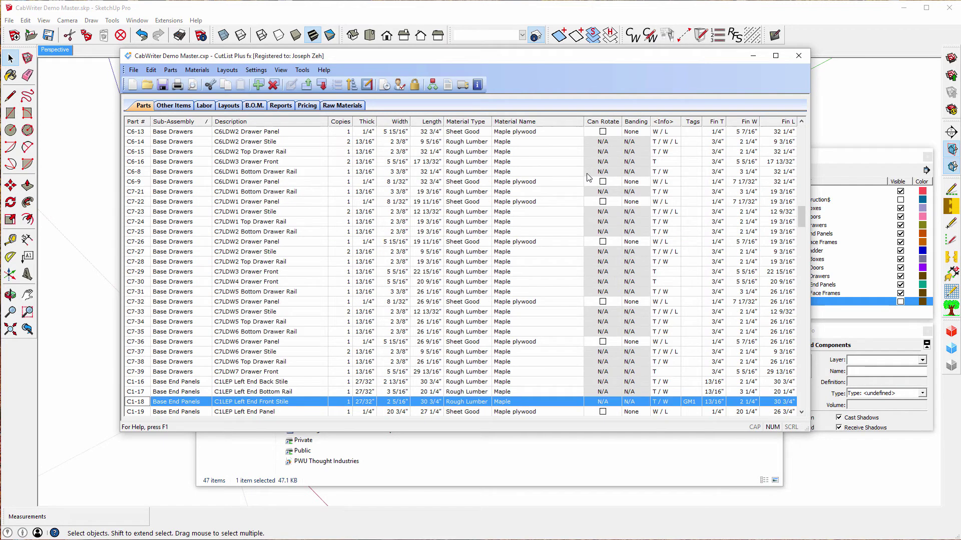
left_click(520, 122)
left_click(456, 122)
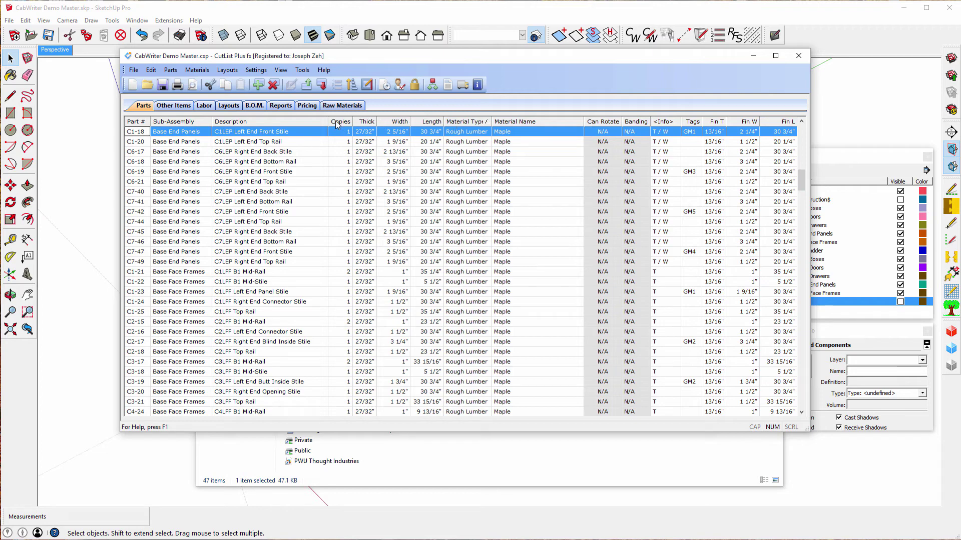
left_click(260, 122)
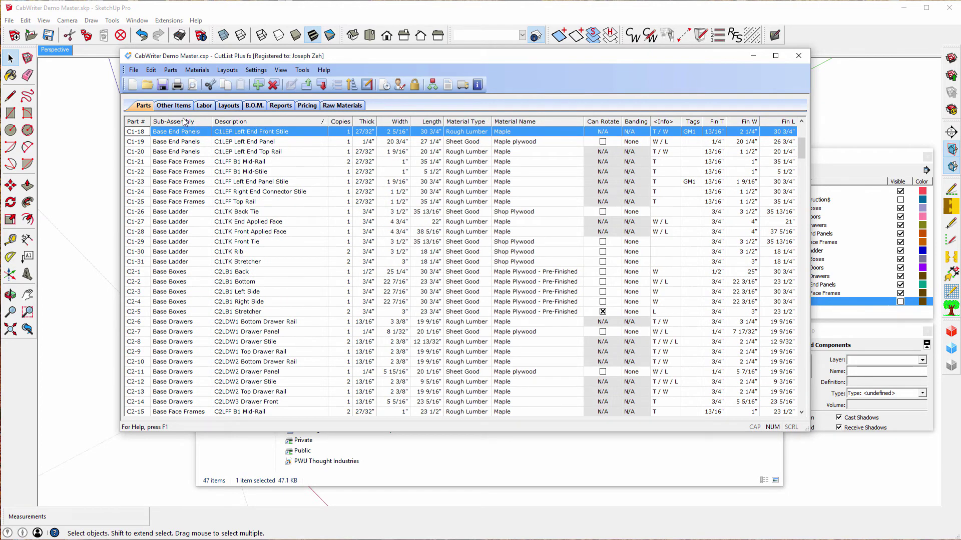
left_click(138, 123)
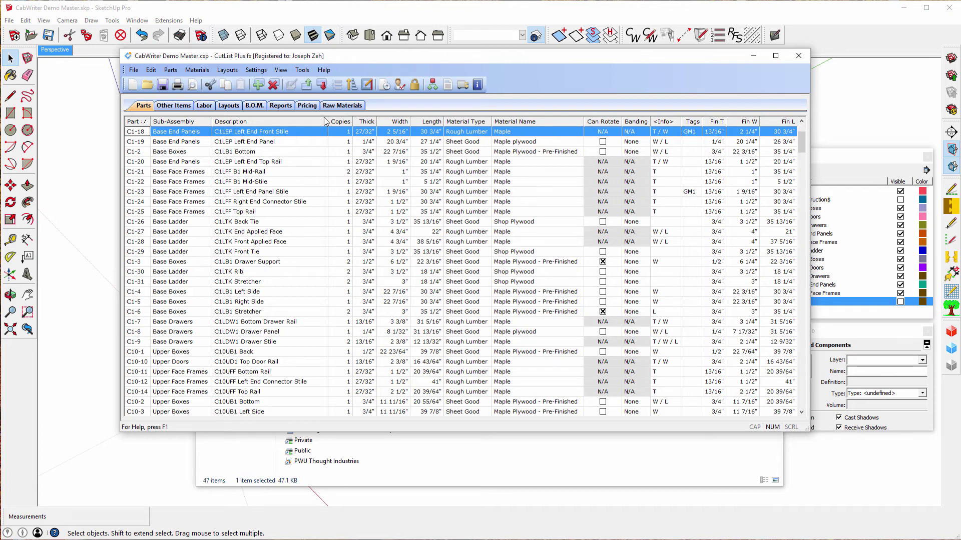
- View the sheet layouts for 1/4" and 3/4" Maple plywood, then browse the 3/4" Maple Plywood - Pre-Finished diagrams
left_click(229, 106)
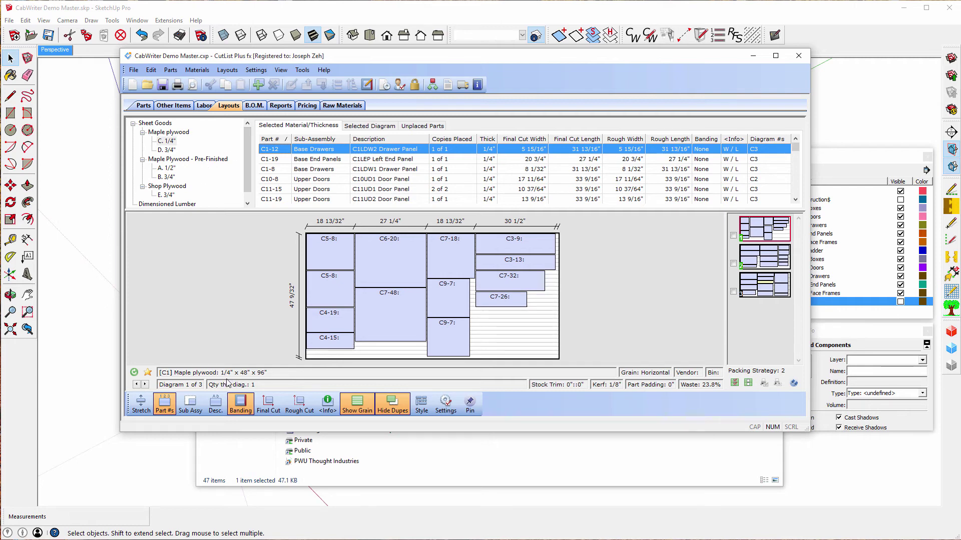
left_click(170, 150)
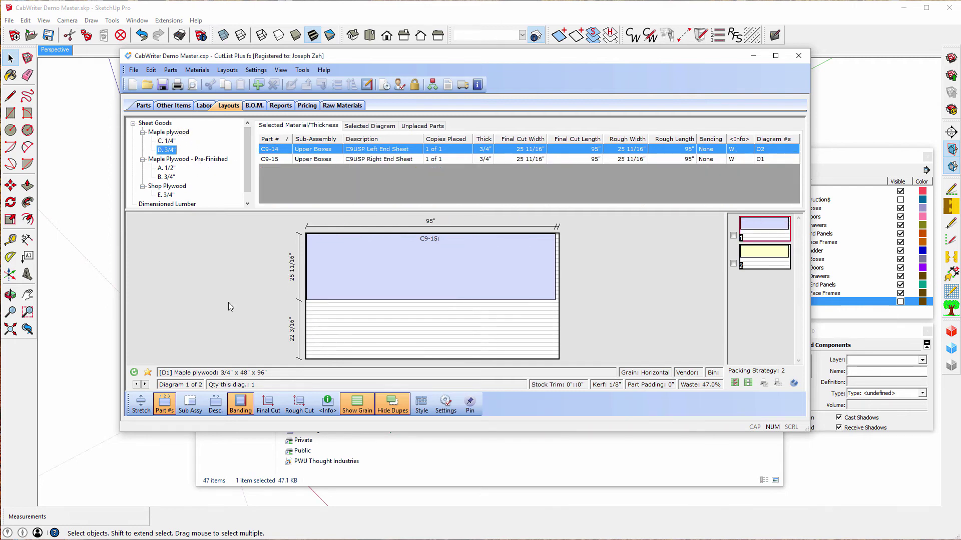
left_click(167, 176)
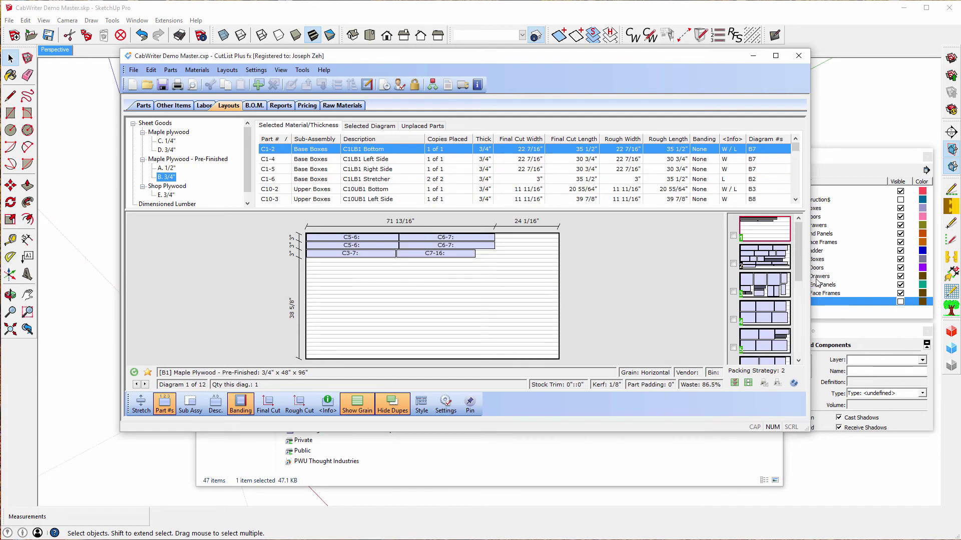
mouse_move(796, 268)
left_mouse_down()
mouse_move(799, 362)
mouse_move(803, 251)
left_mouse_up()
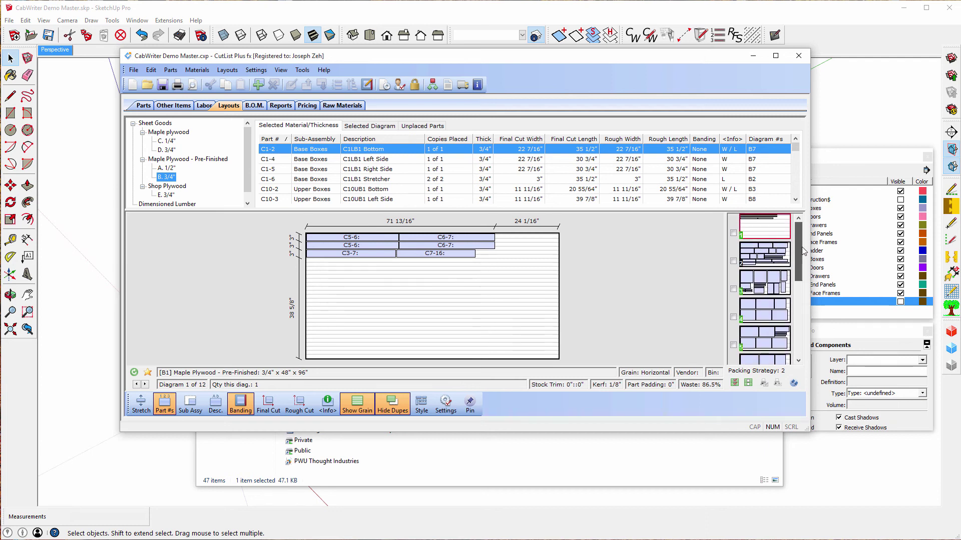